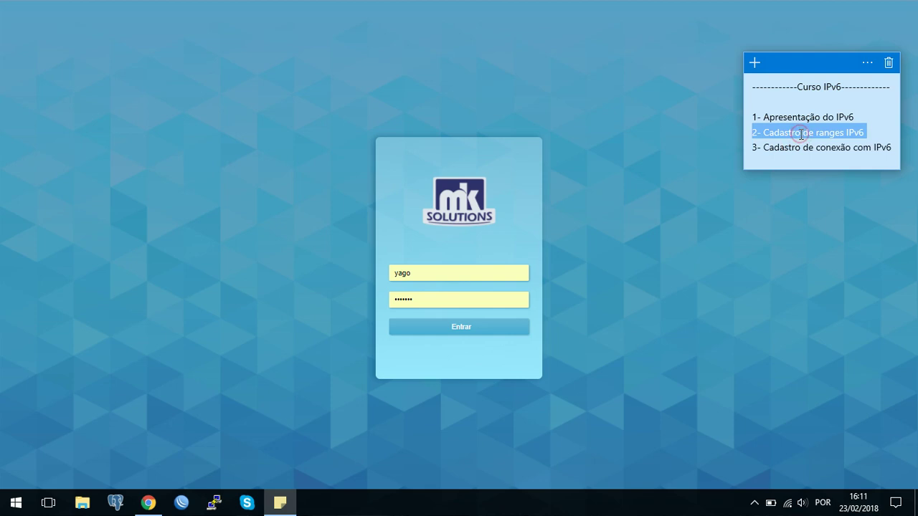
triple_click(801, 118)
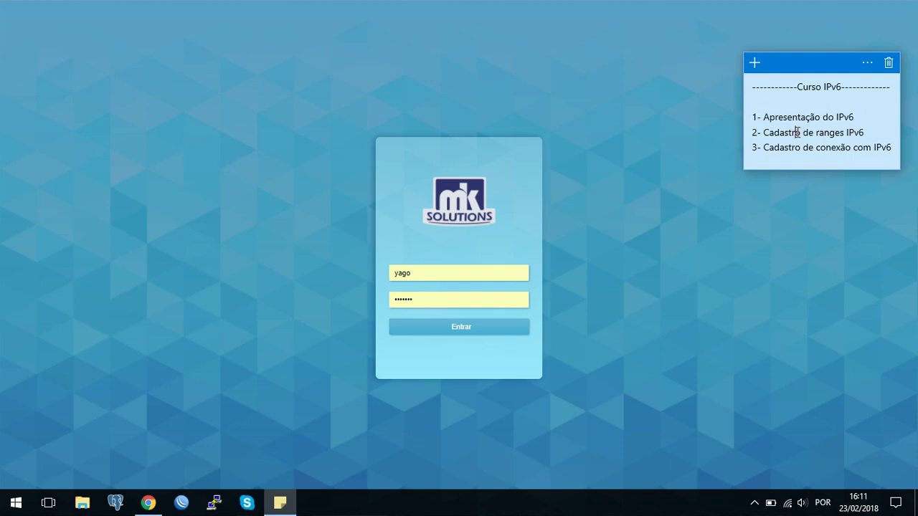
triple_click(798, 132)
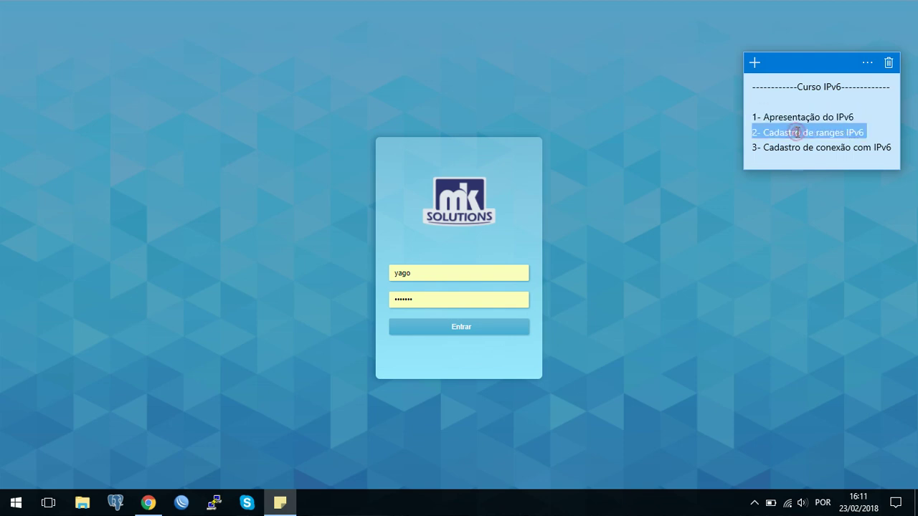
Log in with the prefilled credentials and open the IPv6 ranges list under the technical module's IPs e Rotas.
left_click(467, 326)
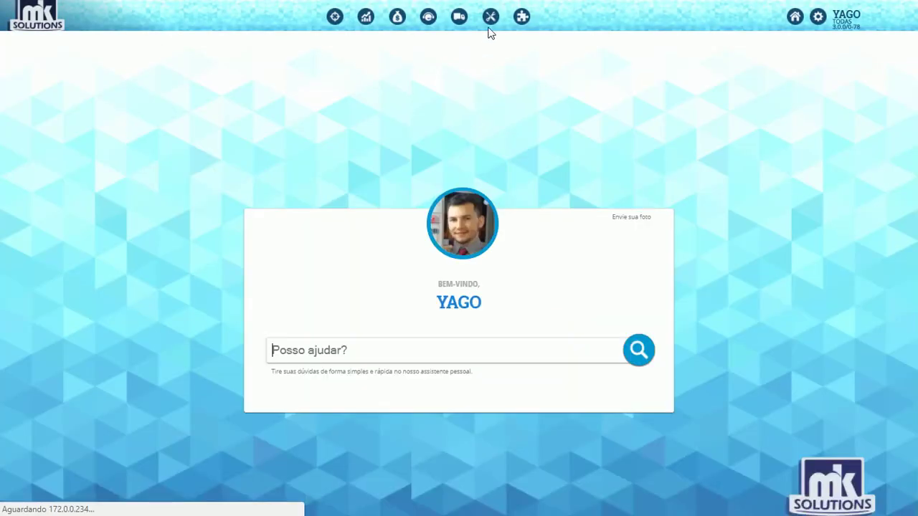
left_click(492, 17)
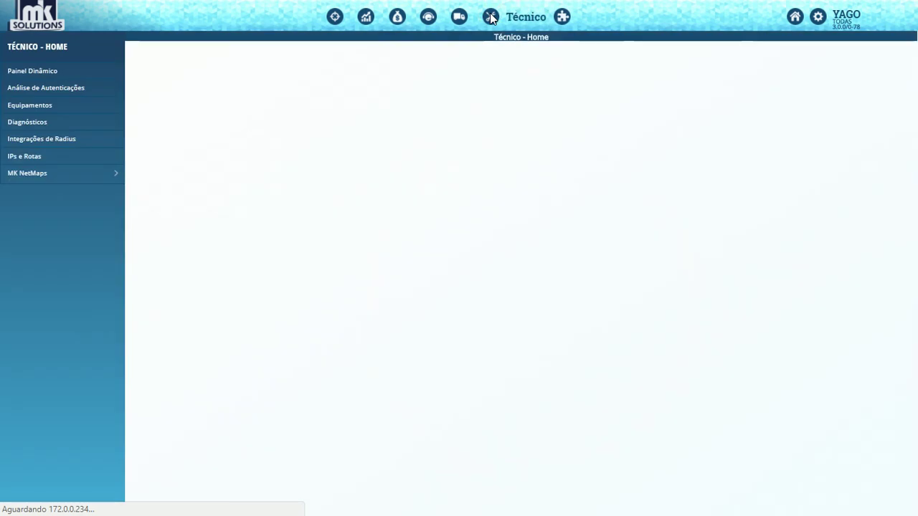
left_click(37, 158)
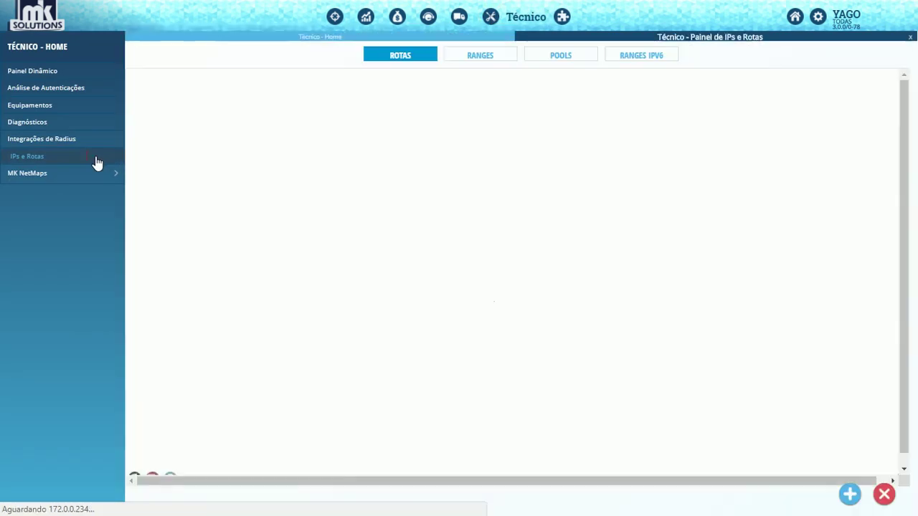
left_click(631, 57)
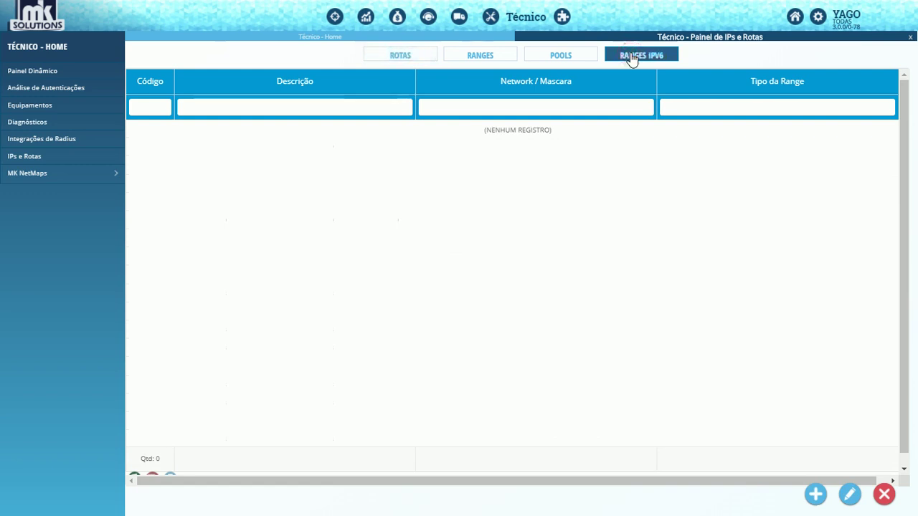
Start a new IPv6 prefix described "Pool PD Pessoas físicas", with prefix fe80::/40 and type Prefixo de delegação DHCPv6 (LAN CPE).
left_click(815, 495)
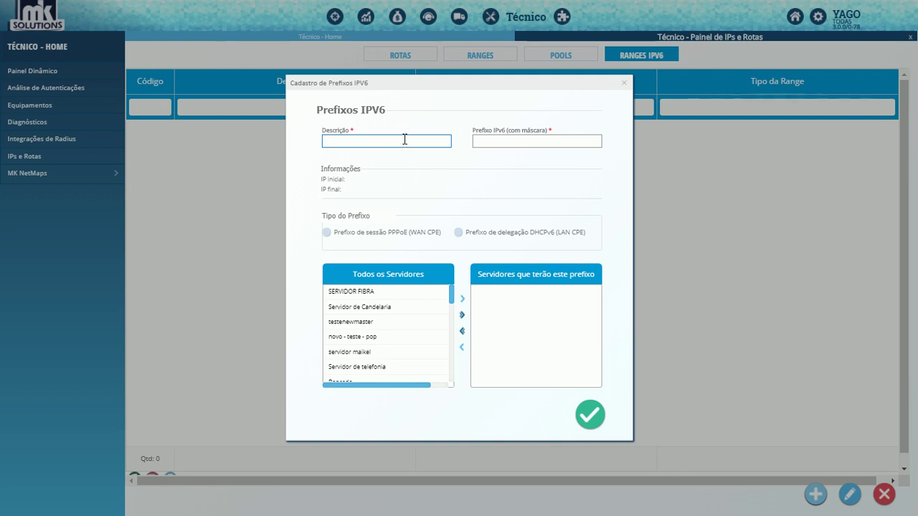
type("Pool PD Pessoas físicas")
left_click_drag(401, 142, 365, 141)
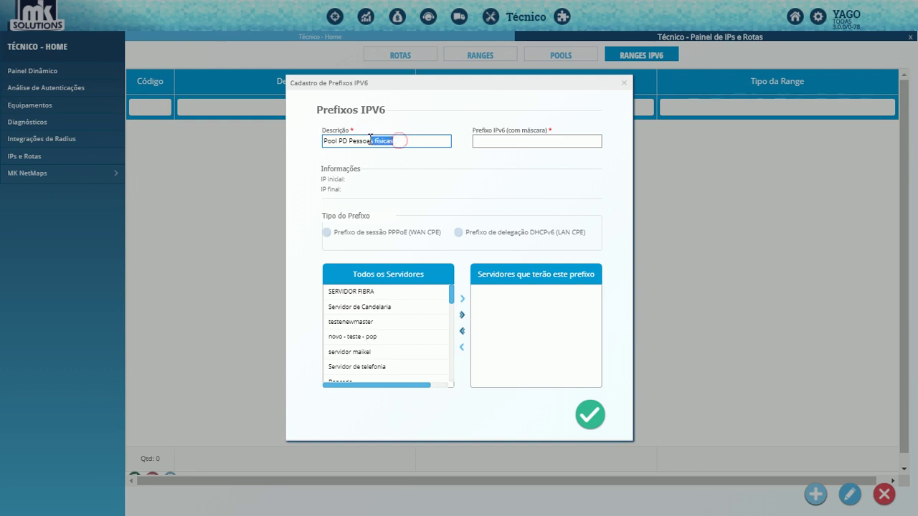
left_click(360, 140)
left_click(521, 139)
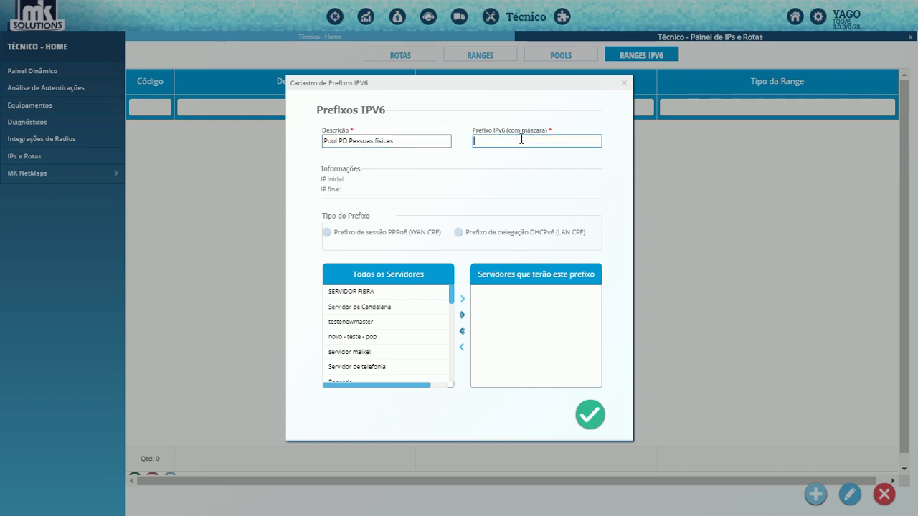
type("fe80::/40")
mouse_move(427, 239)
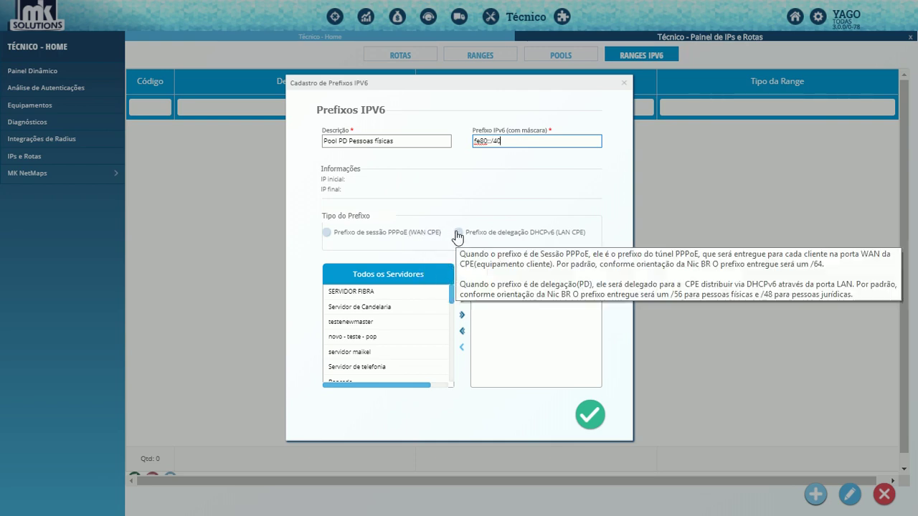
left_click(456, 234)
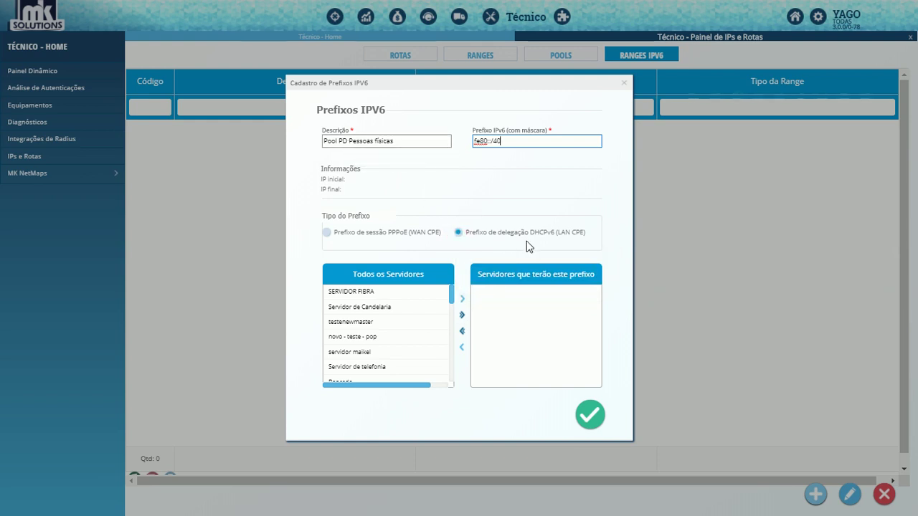
mouse_move(546, 238)
Try assigning SERVIDOR FIBRA and then all servers to the prefix, and return them all to the available servers.
double_click(391, 290)
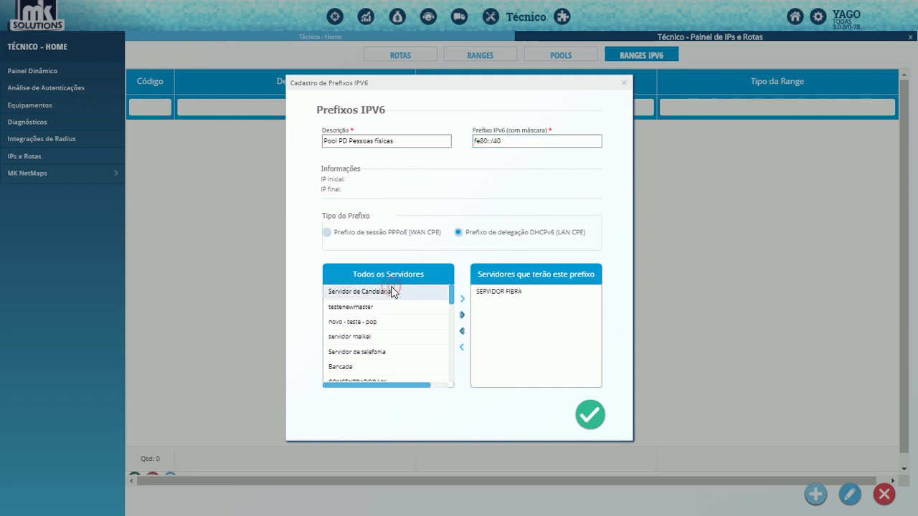
left_click(498, 294)
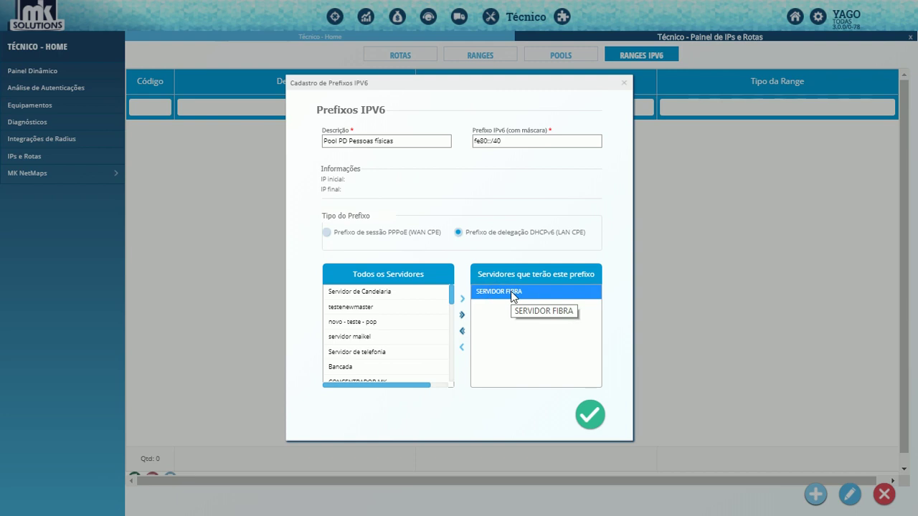
left_click(462, 315)
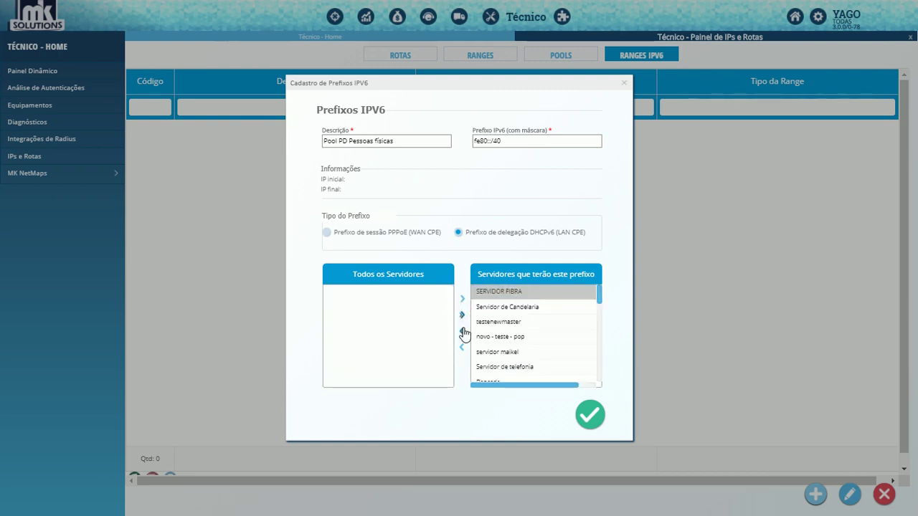
left_click(461, 331)
Assign only SERVIDOR FIBRA to the delegation prefix, save the registration and select its entry in the ranges list.
double_click(396, 291)
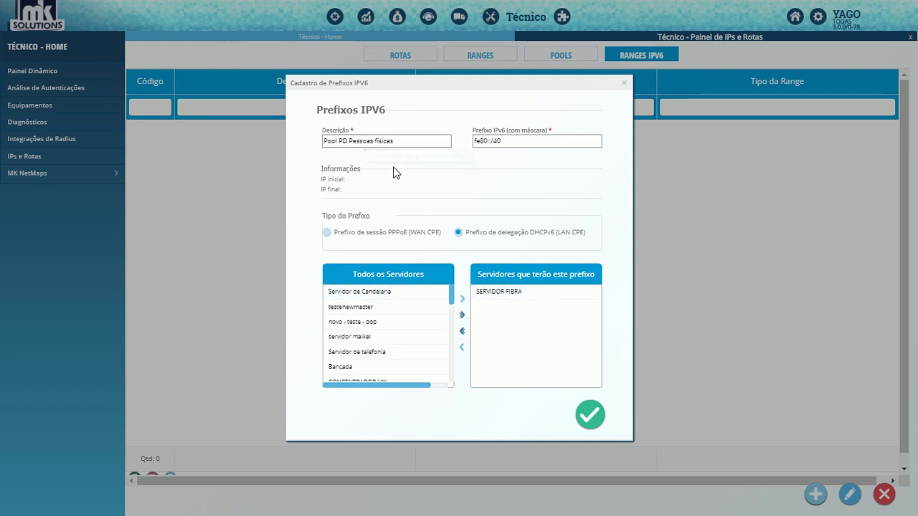
left_click(504, 297)
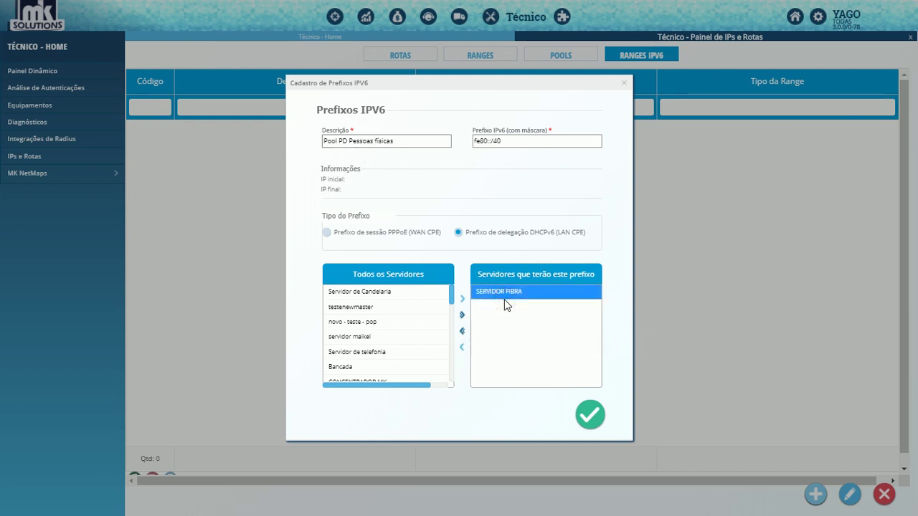
mouse_move(486, 239)
left_click(588, 414)
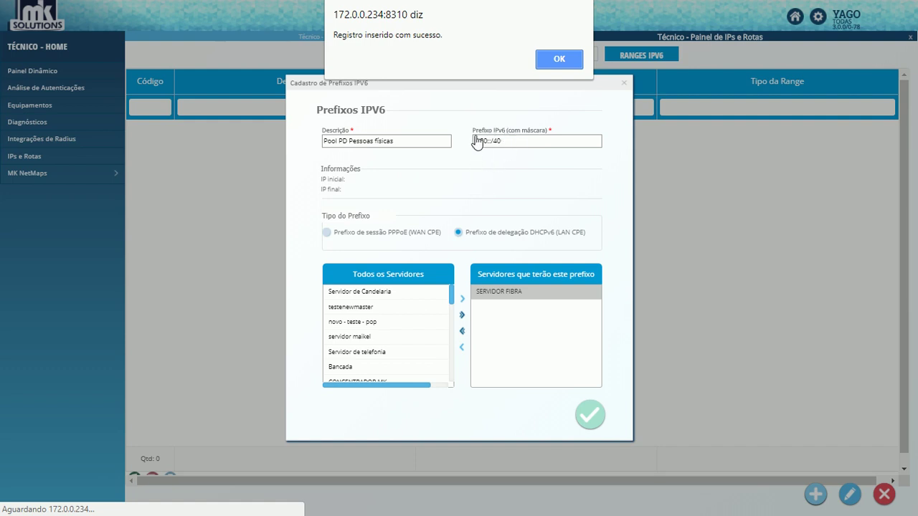
left_click(549, 62)
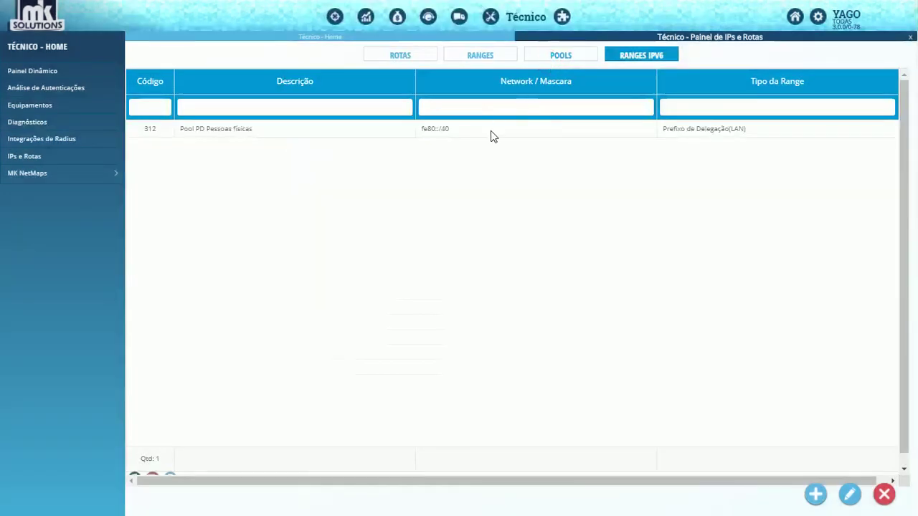
left_click(493, 135)
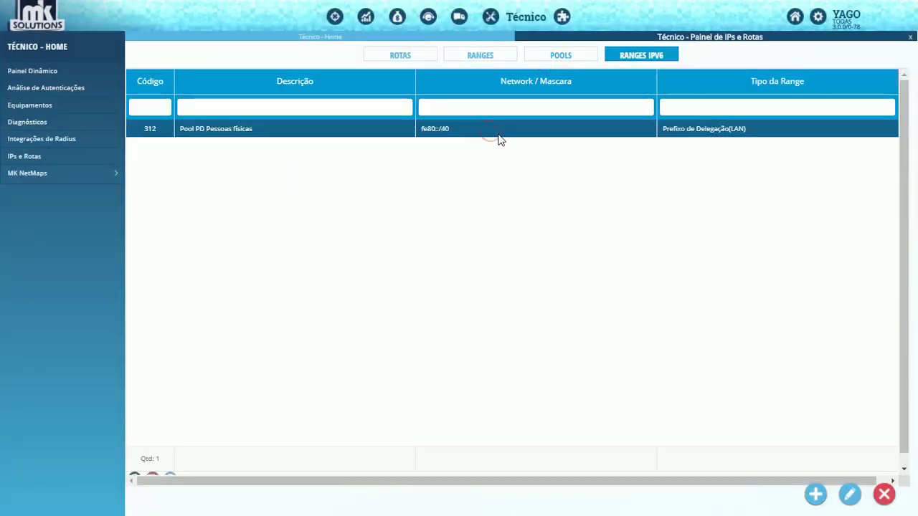
Start another IPv6 prefix described "Pool PPP Pessoas físicas", with prefix fec0::/42 and type Prefixo de sessão PPPoE (WAN CPE).
left_click(815, 495)
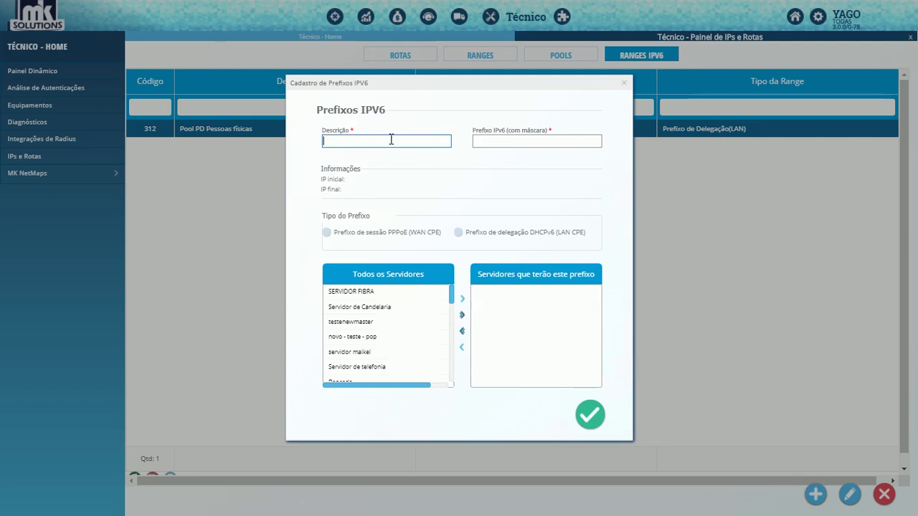
type("Pool PPP Pessoas físicas")
left_click(480, 140)
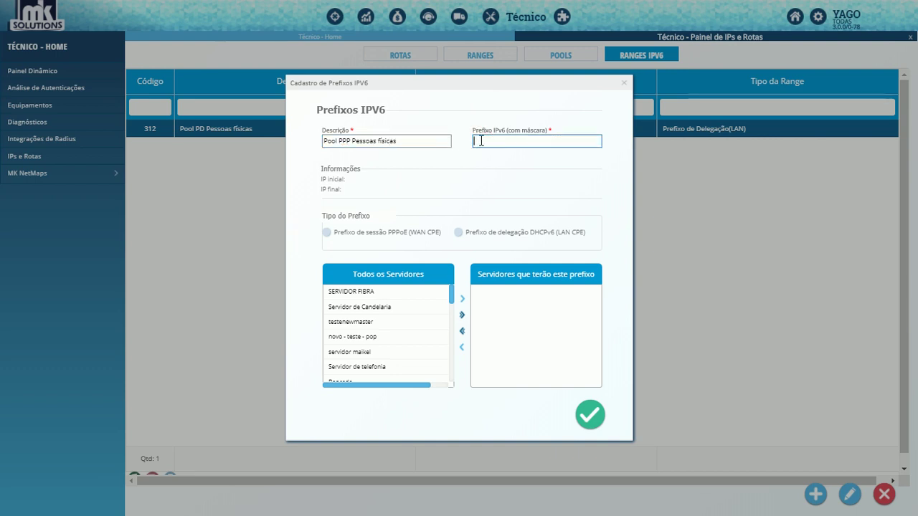
type("2e")
type("8")
type("0:")
type(":/42")
left_click(424, 239)
Assign SERVIDOR FIBRA to the PPPoE session prefix and save the registration.
double_click(388, 292)
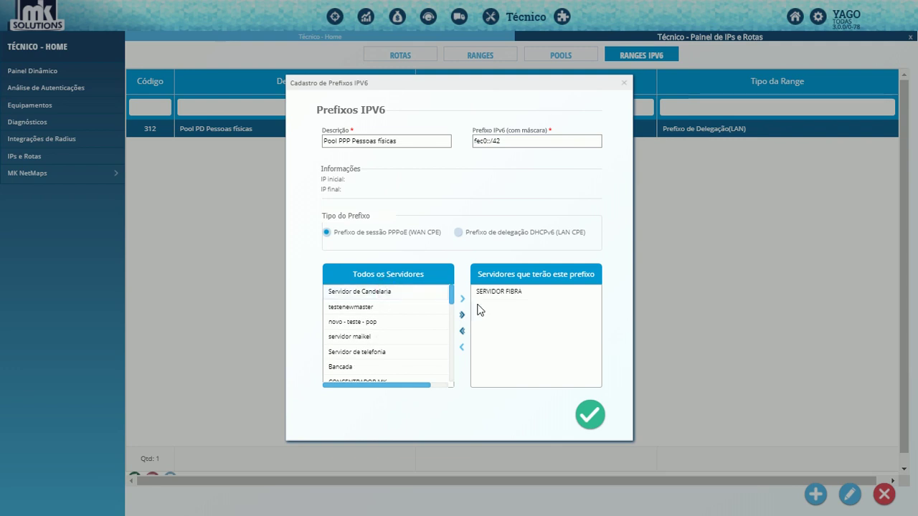
left_click(512, 295)
left_click(590, 414)
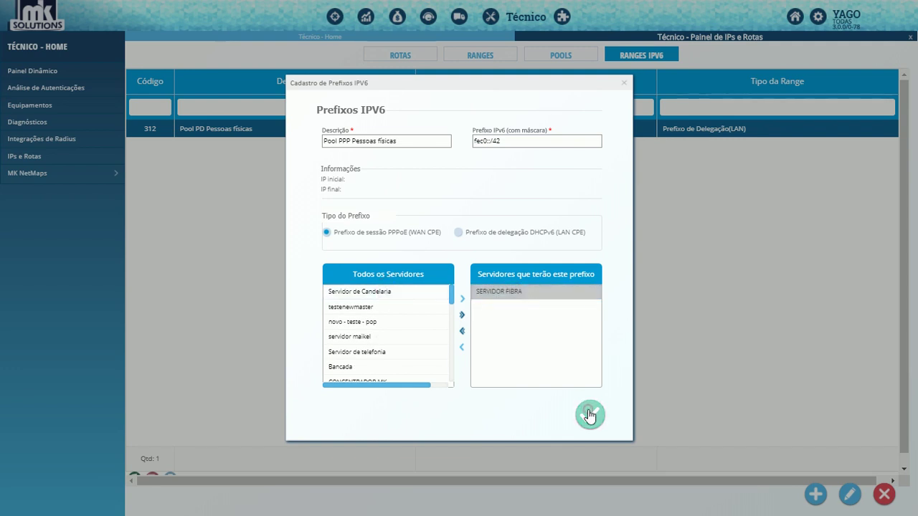
left_click(559, 60)
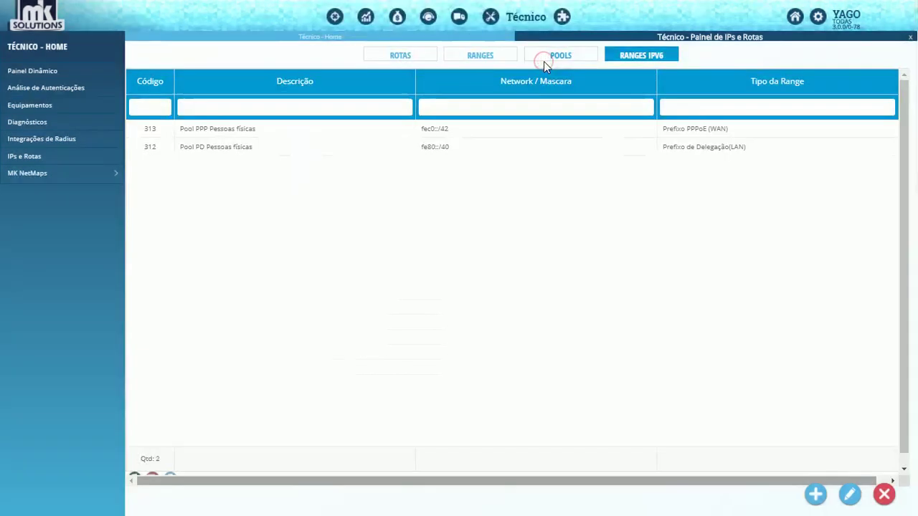
Review the network and range type of both registered IPv6 prefixes, and switch to the Curso IPv6 sticky note.
left_click(474, 150)
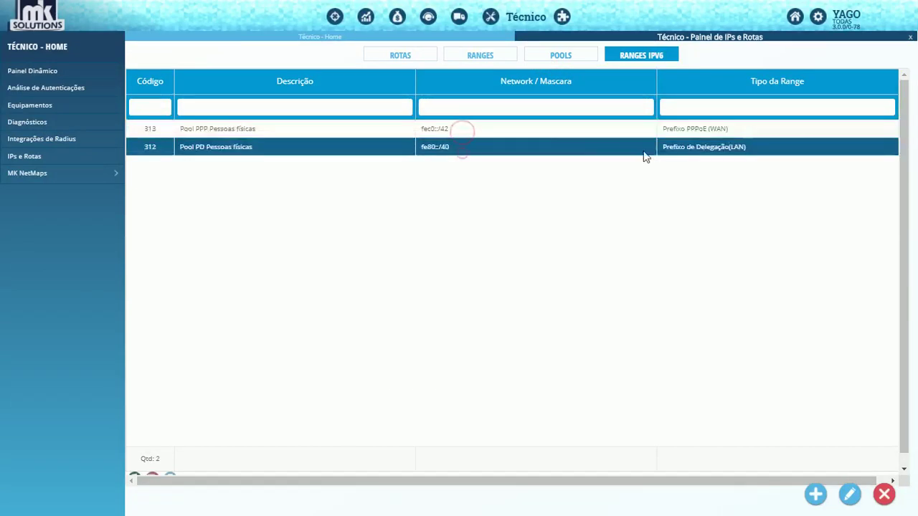
left_click(712, 134)
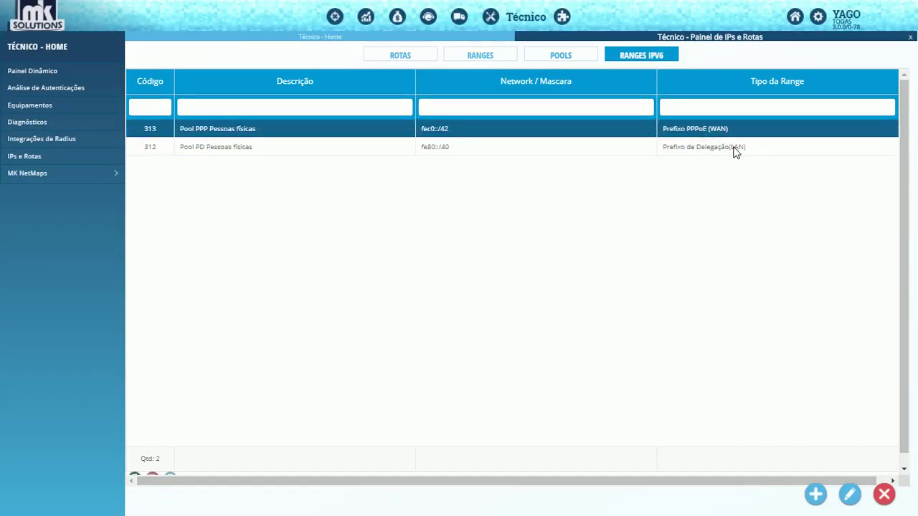
left_click(733, 150)
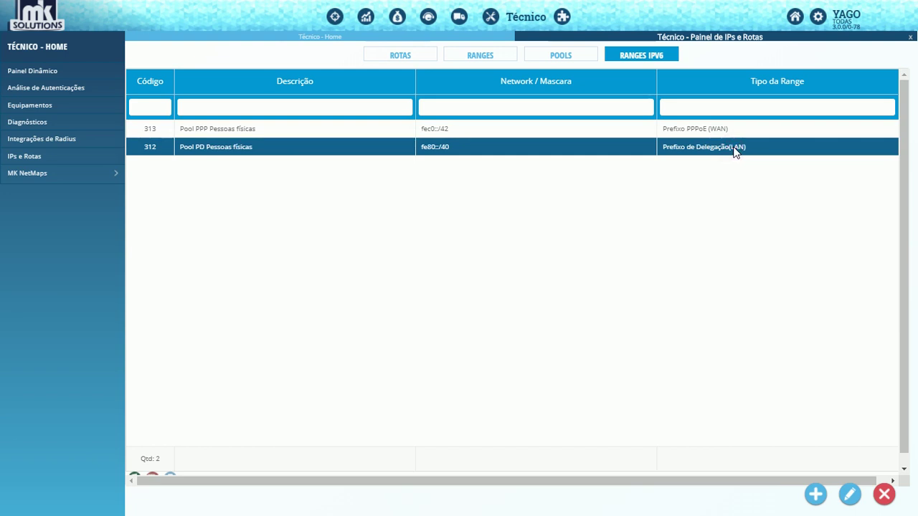
key("alt+Tab")
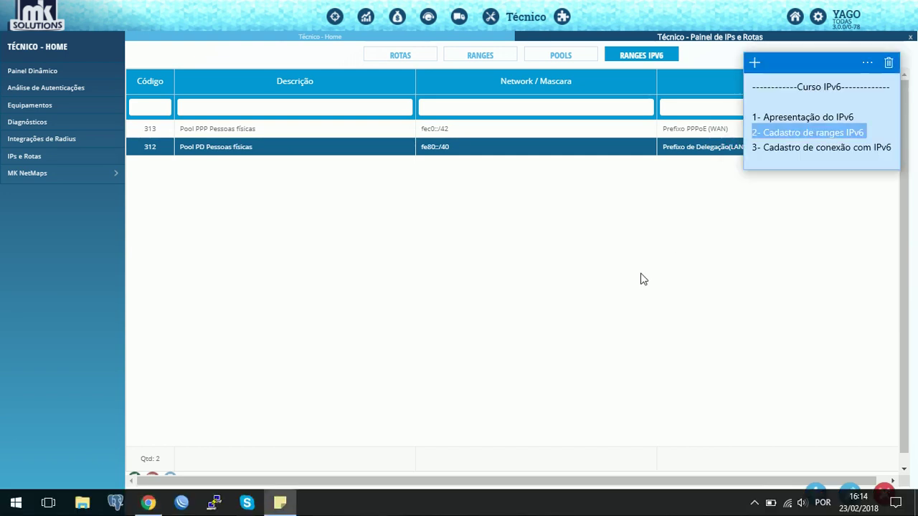
left_click(827, 143)
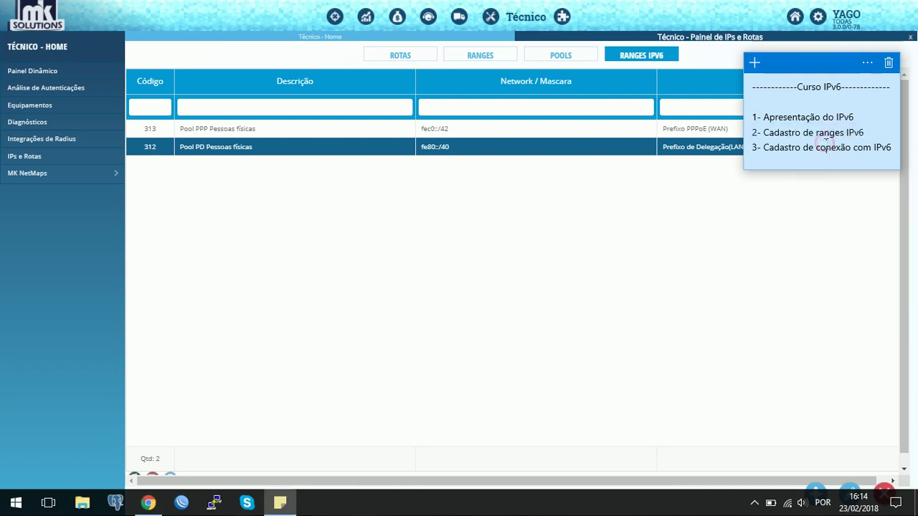